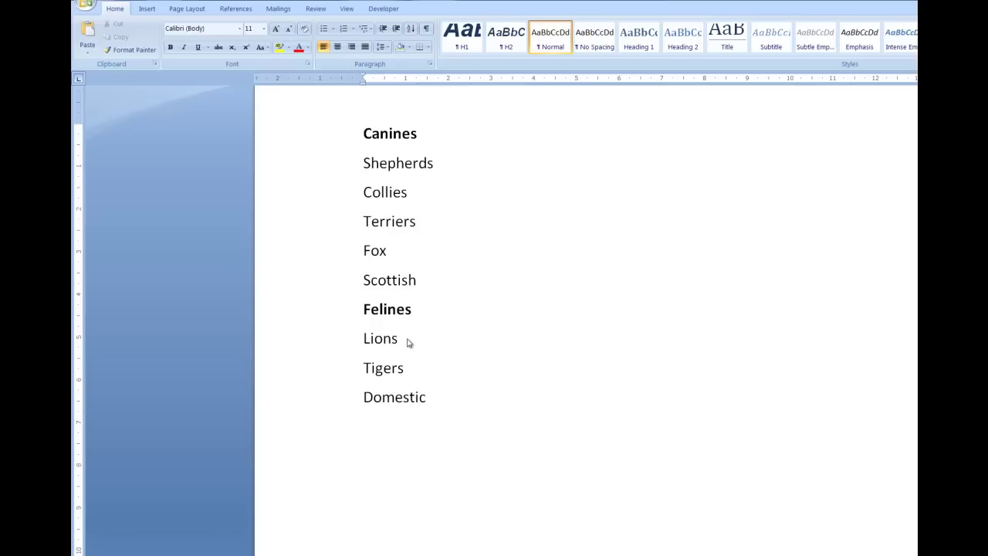
Step: Insert new lines 'Sumatran' and 'Siberian' after Tigers, above Domestic
left_click(414, 373)
key("Return")
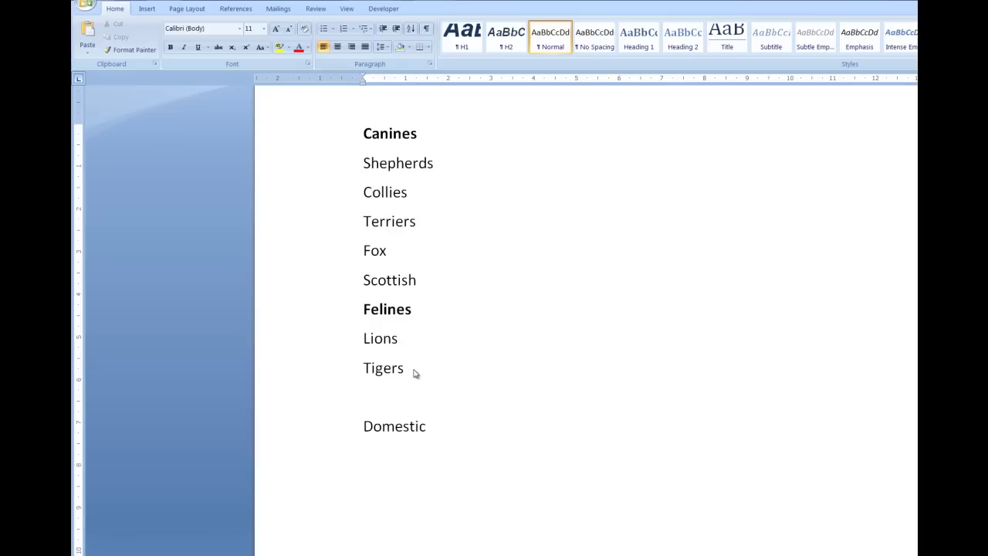
type("Sumatran")
key("Return")
type("Siberian")
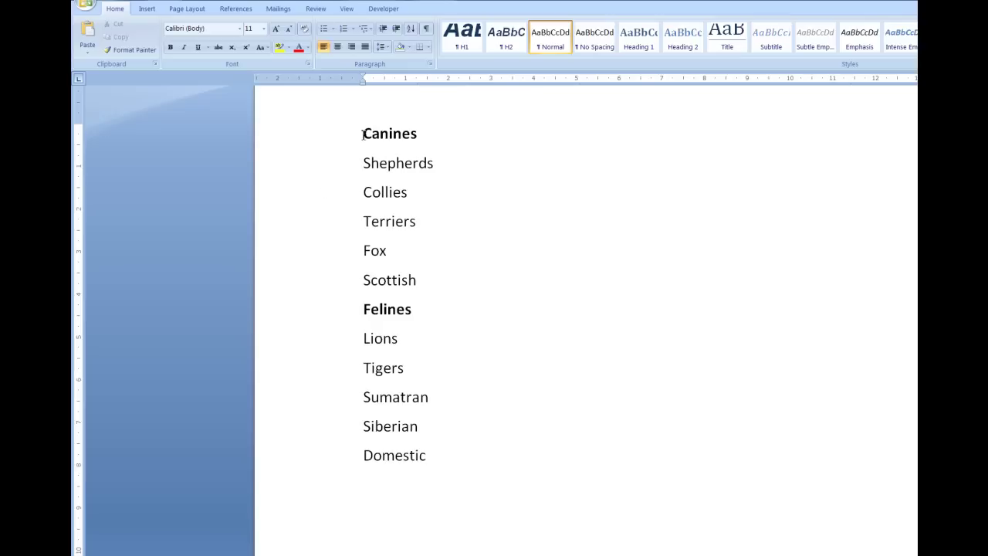
Step: Apply the 1., 1.1., 1.1.1. multilevel list style to all twelve animal lines
mouse_move(362, 134)
left_mouse_down()
mouse_move(422, 158)
mouse_move(428, 180)
mouse_move(443, 451)
left_mouse_up()
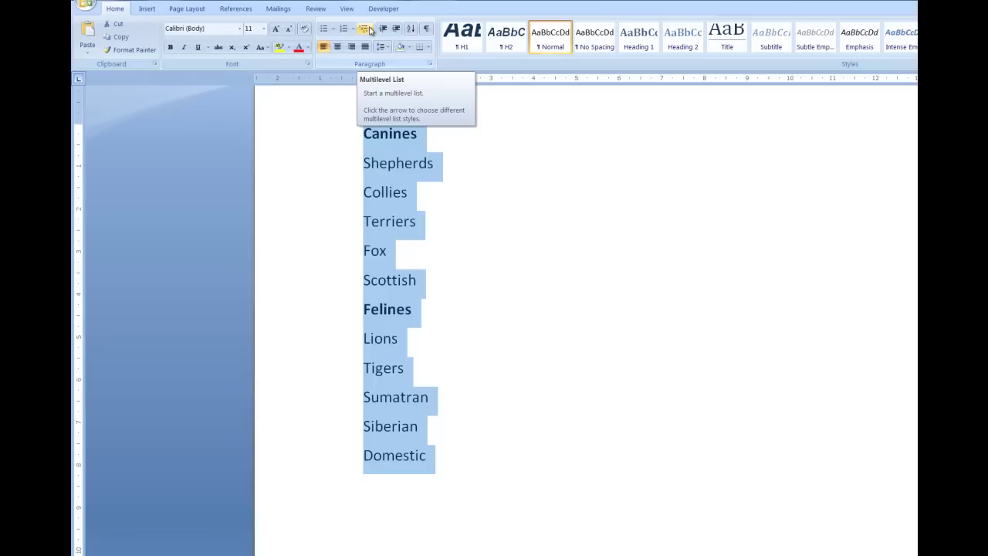
left_click(371, 30)
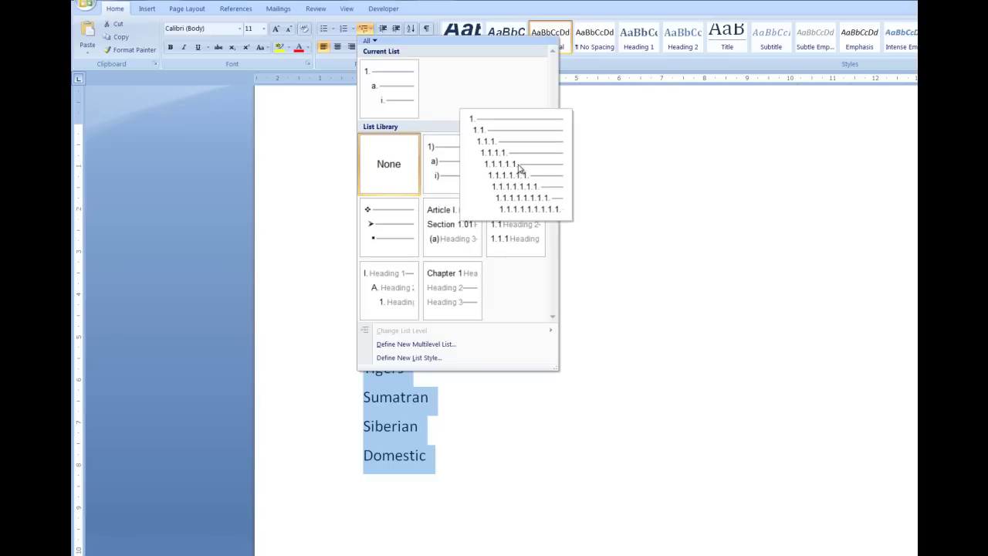
left_click(520, 168)
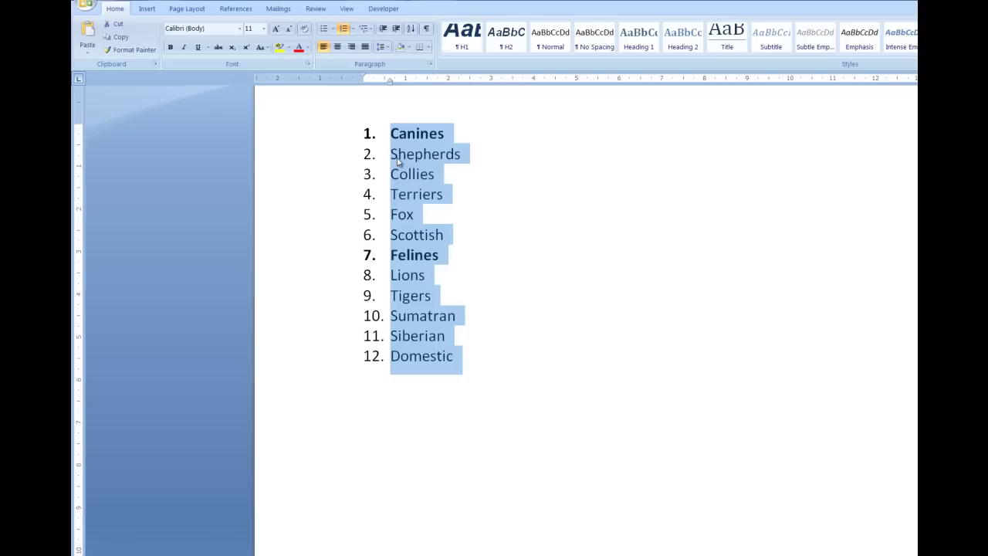
Step: Indent Shepherds through Scottish under Canines, making Shepherds, Collies and Terriers 1.1–1.3
left_click(495, 166)
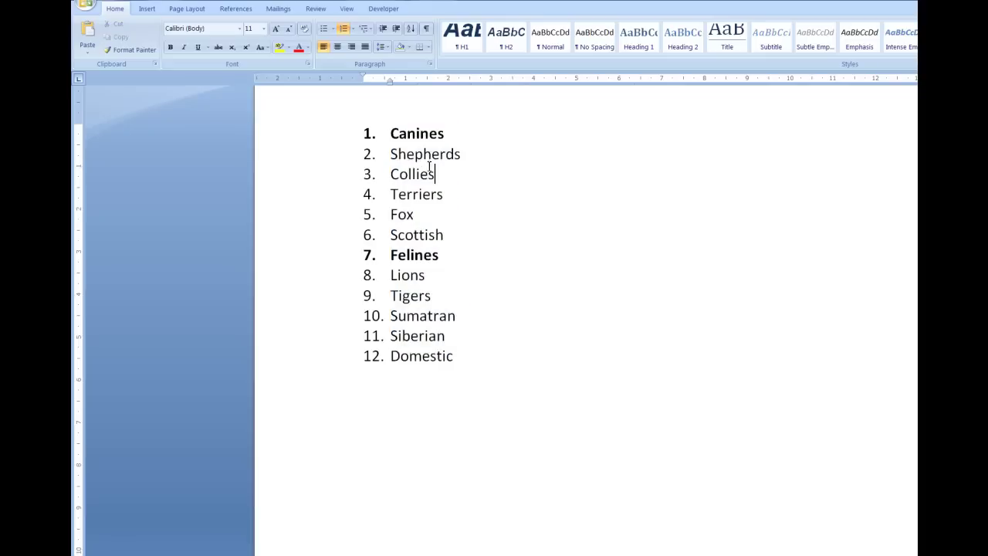
left_click(388, 154)
mouse_move(388, 153)
left_mouse_down()
mouse_move(460, 179)
mouse_move(468, 235)
left_mouse_up()
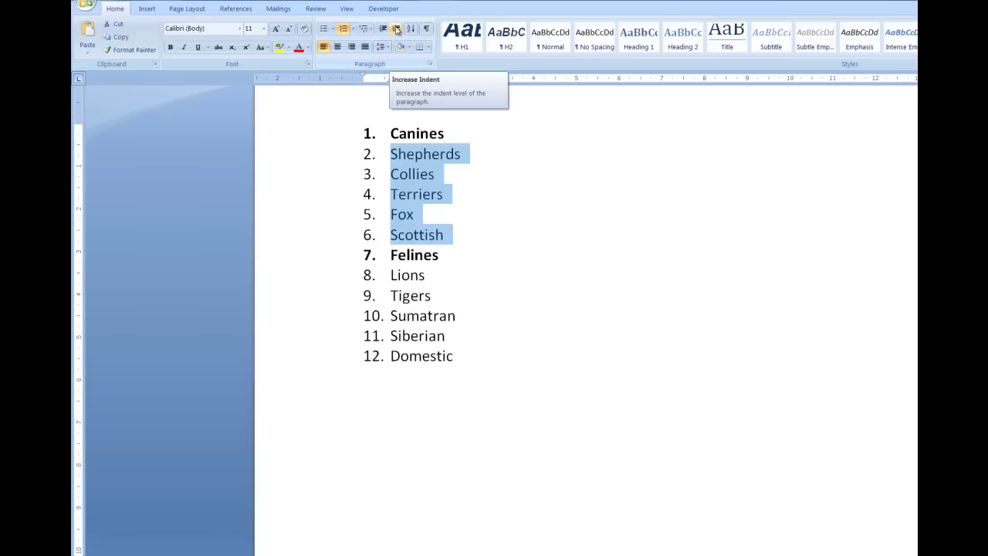
left_click(396, 30)
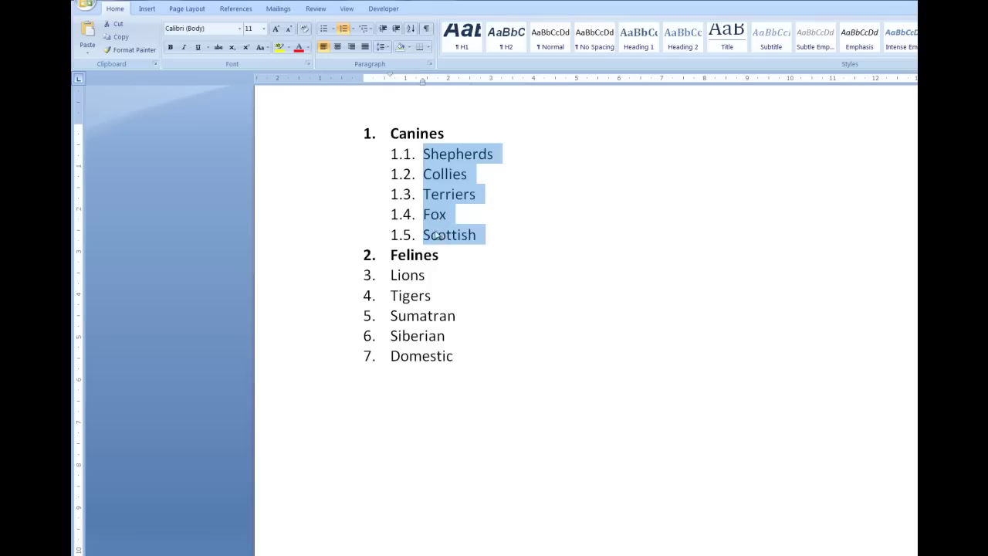
Step: Indent Fox and Scottish under Terriers as 1.3.1 and 1.3.2
left_click(488, 253)
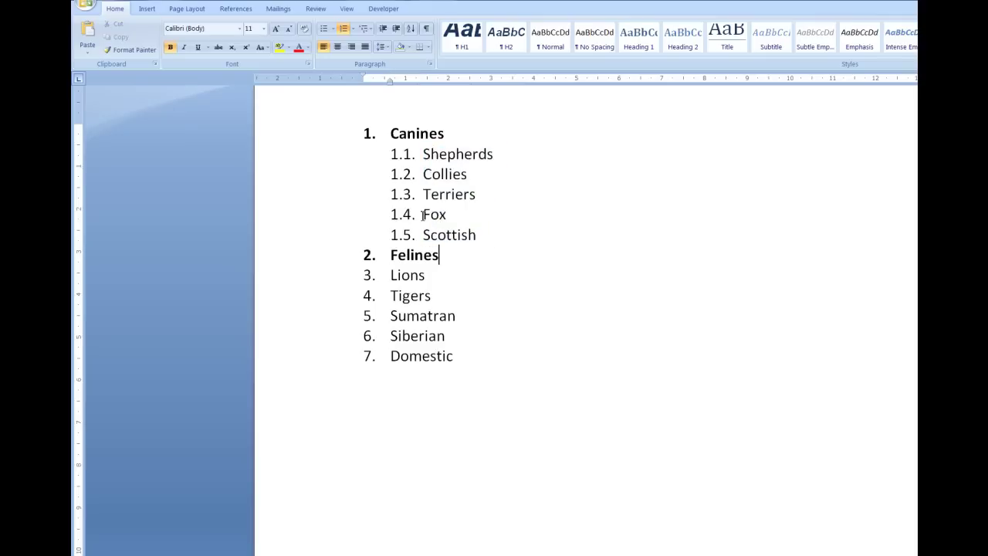
left_click_drag(423, 214, 474, 236)
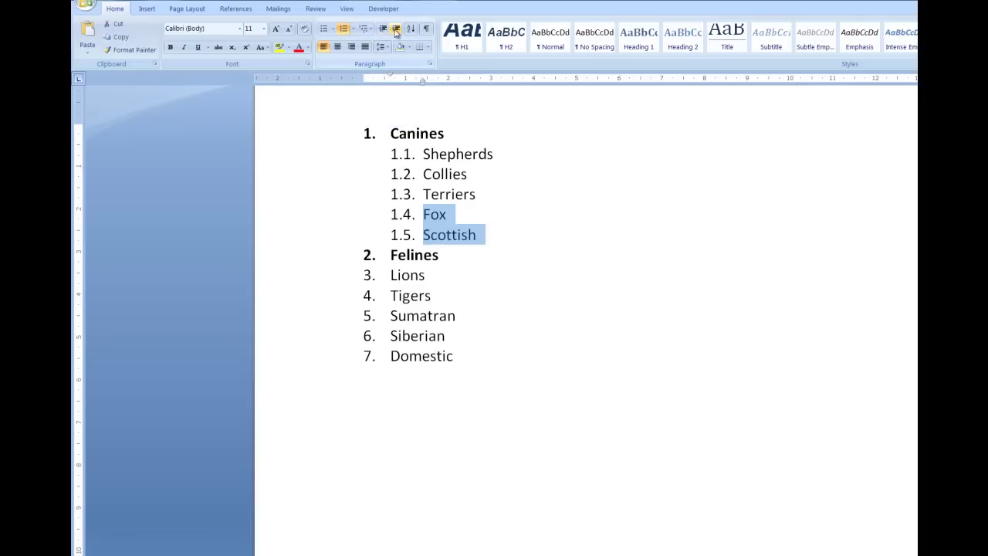
left_click(395, 29)
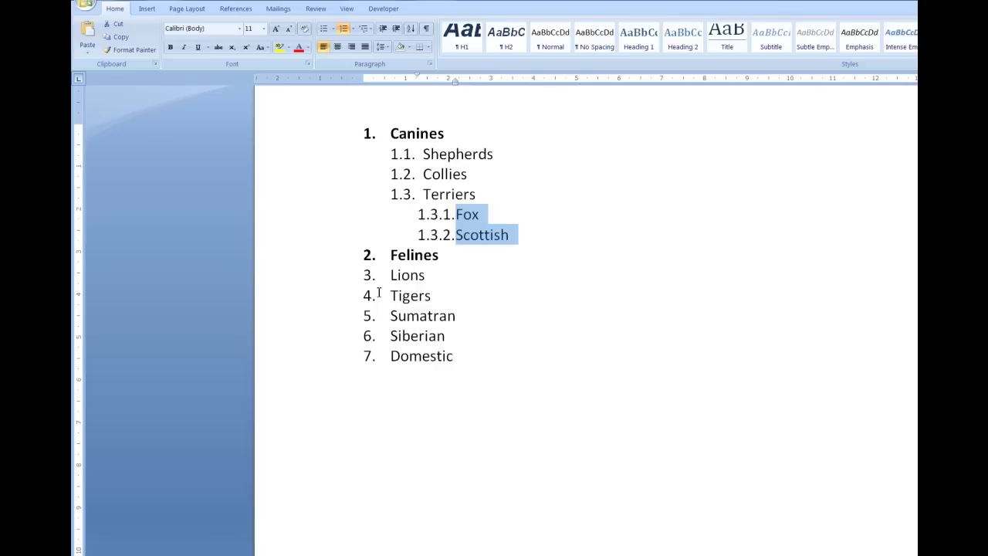
Step: Indent Lions, Tigers and Domestic to 2.1–2.3, with Sumatran and Siberian as 2.2.1–2.2.2
left_click_drag(391, 277, 437, 293)
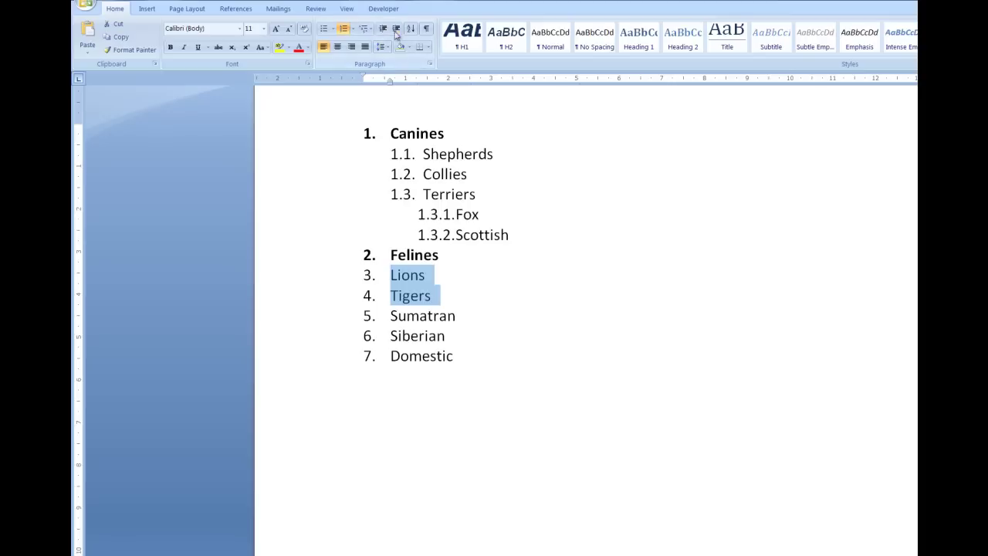
left_click(398, 29)
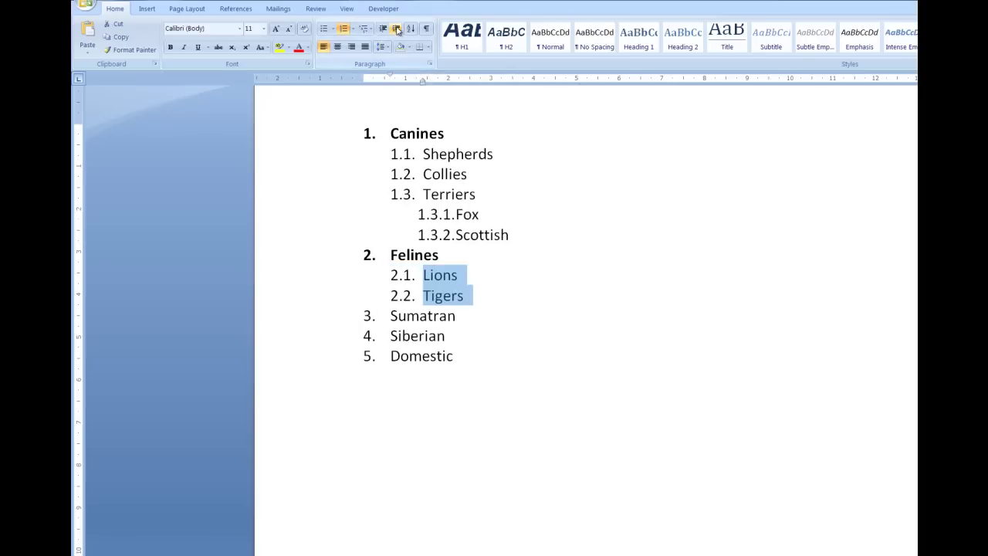
left_click(391, 316)
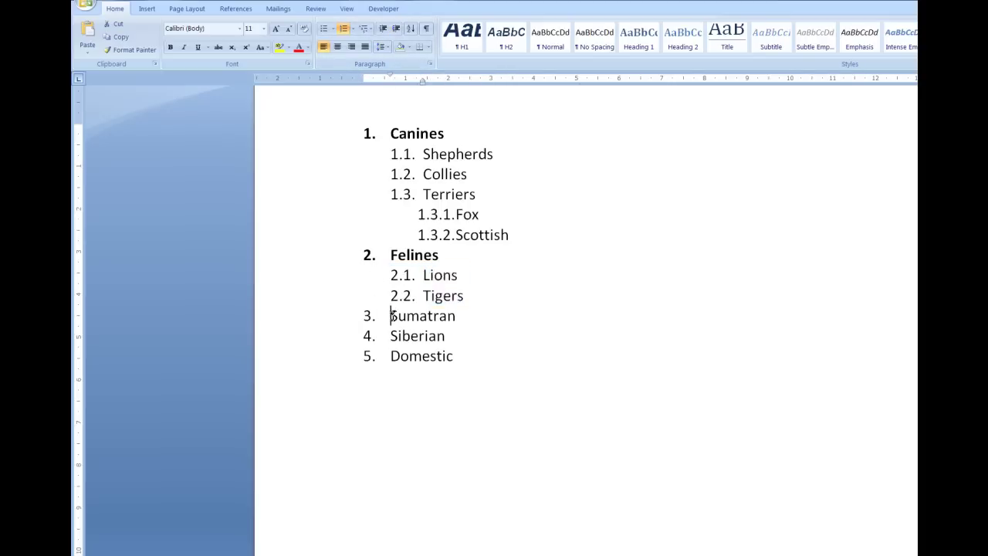
left_click_drag(391, 316, 462, 338)
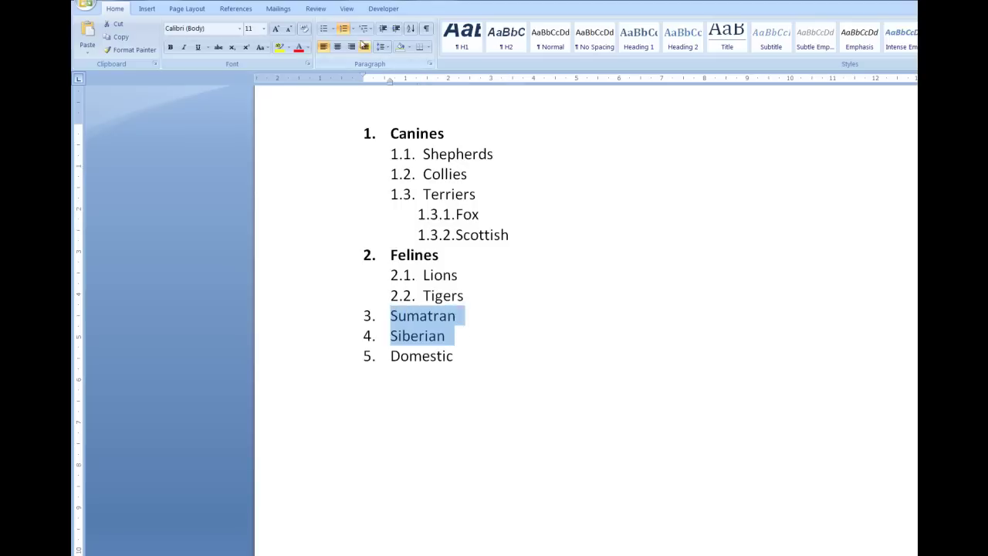
left_click(396, 29)
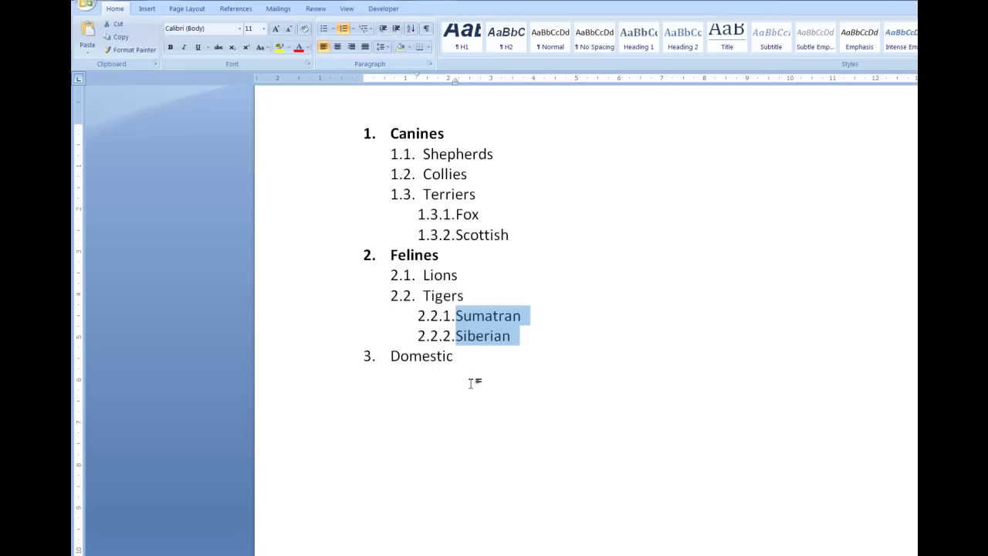
left_click(393, 357)
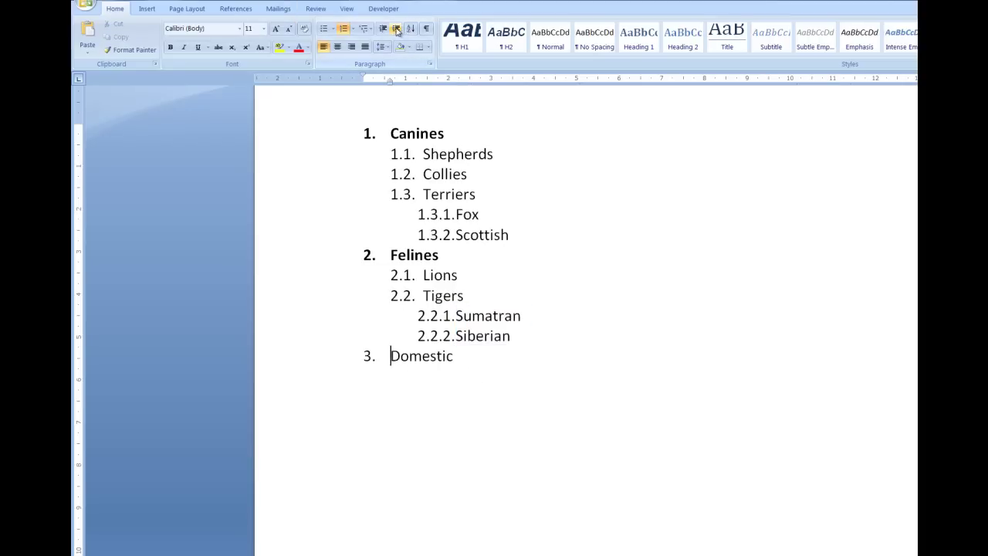
left_click(396, 29)
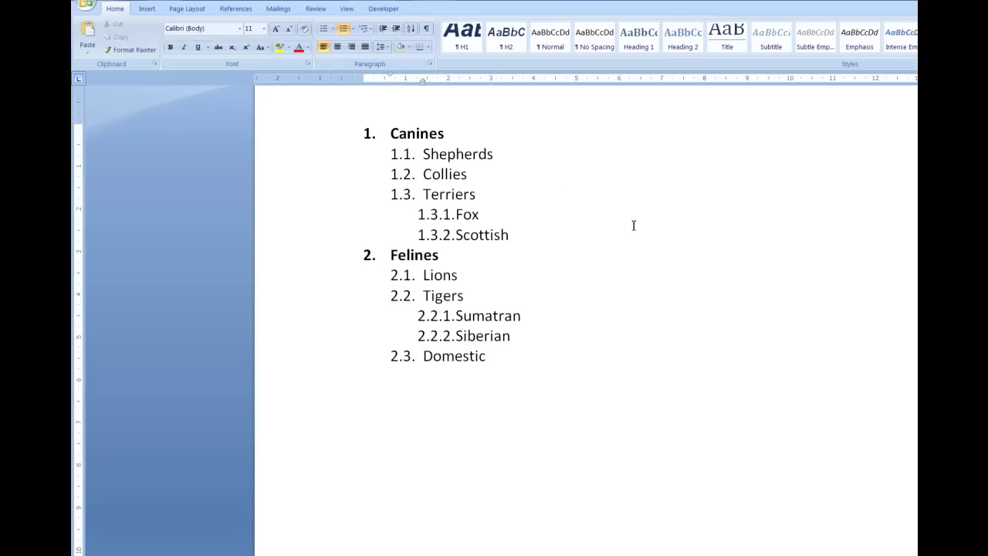